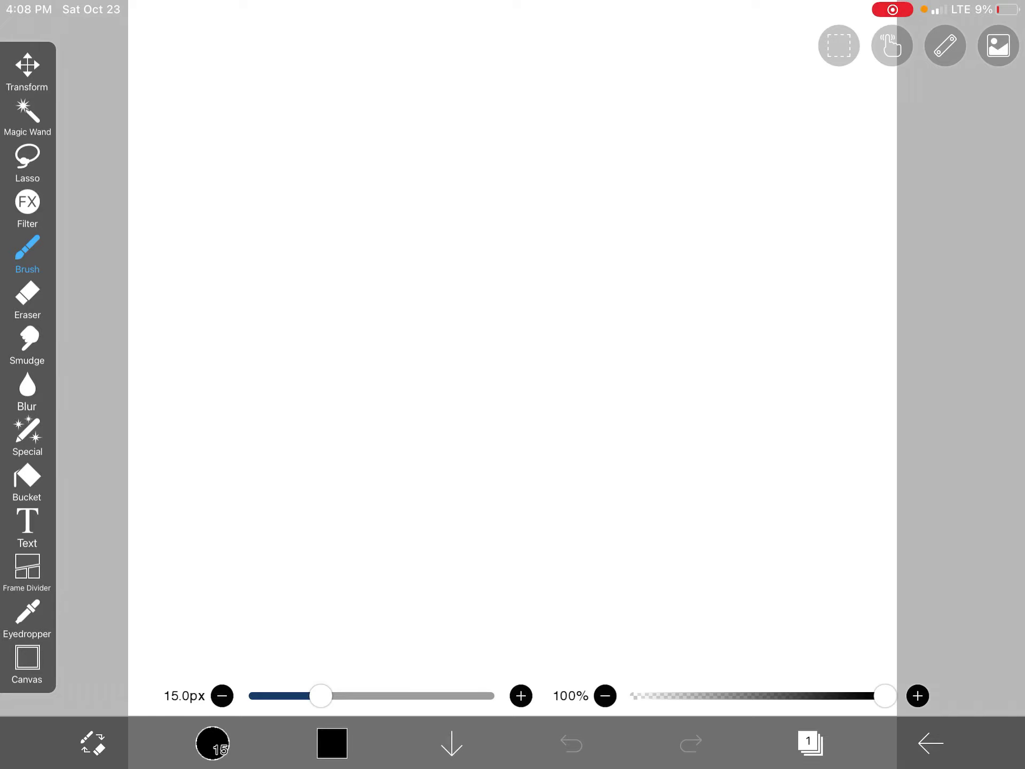
Select the dark purple swatch as the brush colour.
click(331, 742)
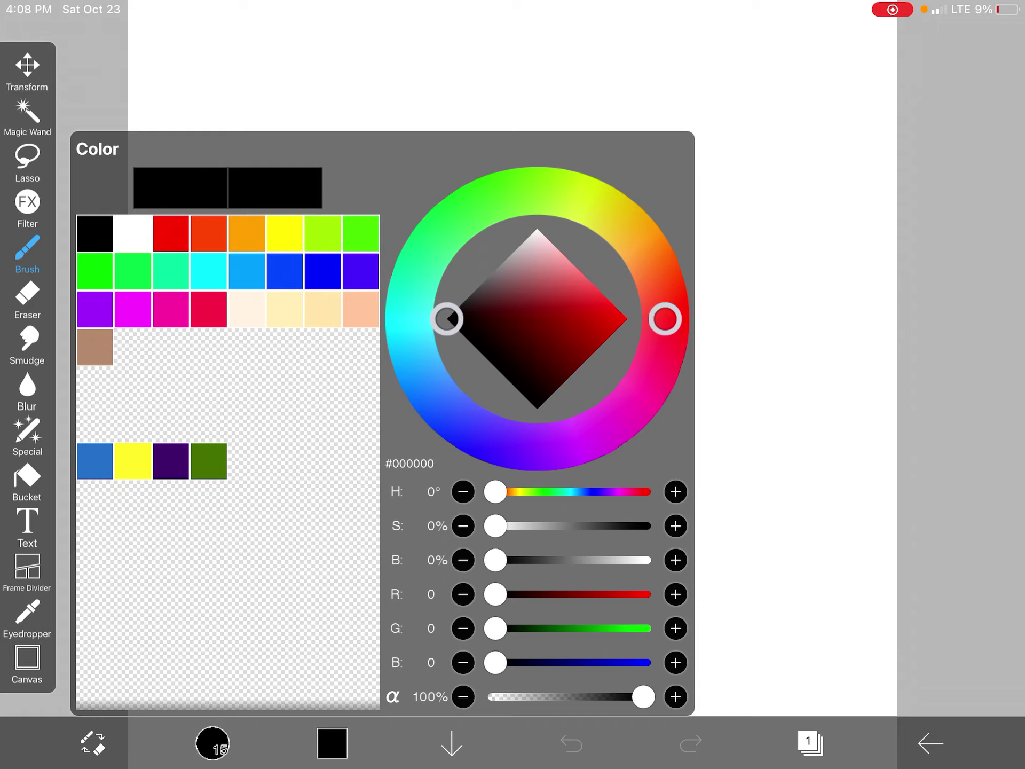
click(171, 461)
click(795, 374)
Draw the head outline's top edge and right side in dark purple.
scroll(513, 373, up, 5)
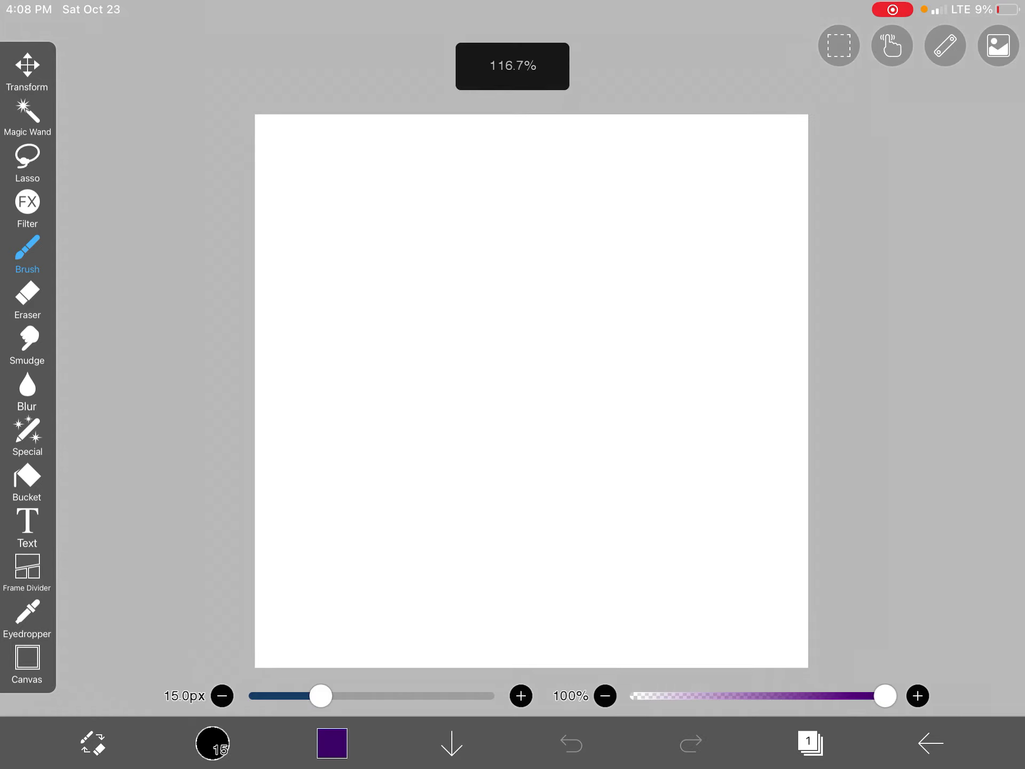
scroll(513, 374, down, 3)
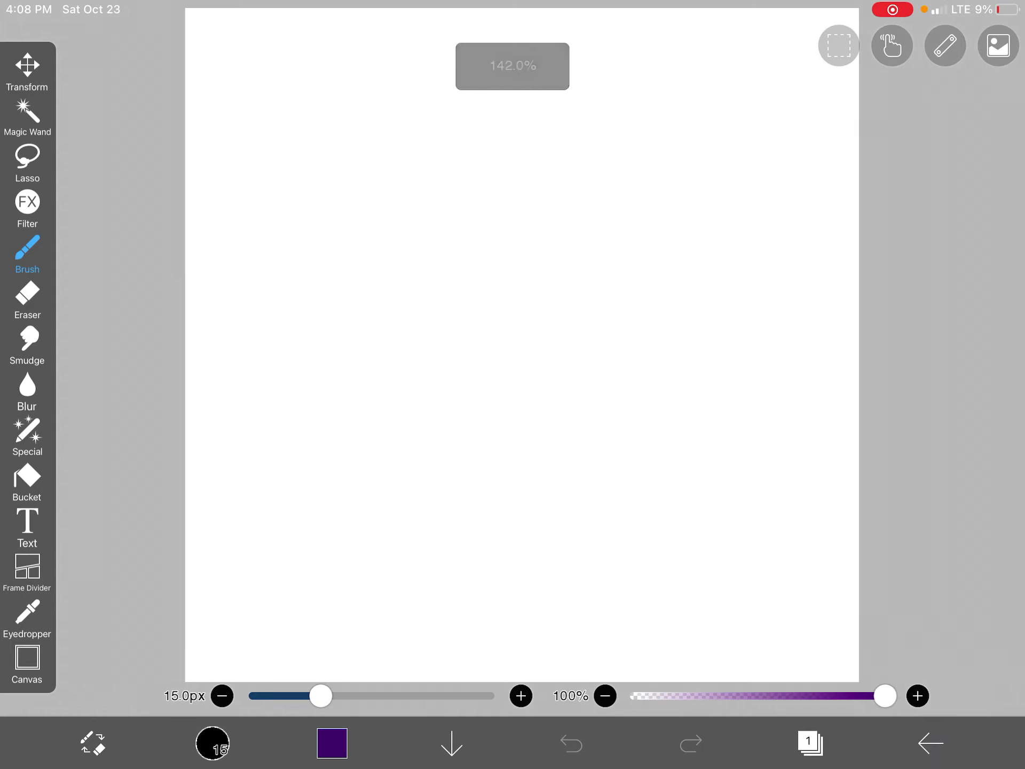
scroll(513, 374, up, 3)
mouse_move(359, 288)
mouse_down()
mouse_move(742, 306)
mouse_move(624, 484)
mouse_move(298, 327)
mouse_move(450, 254)
mouse_up()
Close the boxy head outline, start the body loop and add a stroke at the top-left corner.
scroll(513, 374, up, 2)
mouse_move(595, 424)
mouse_down()
mouse_move(367, 549)
mouse_move(498, 419)
mouse_up()
scroll(513, 373, down, 3)
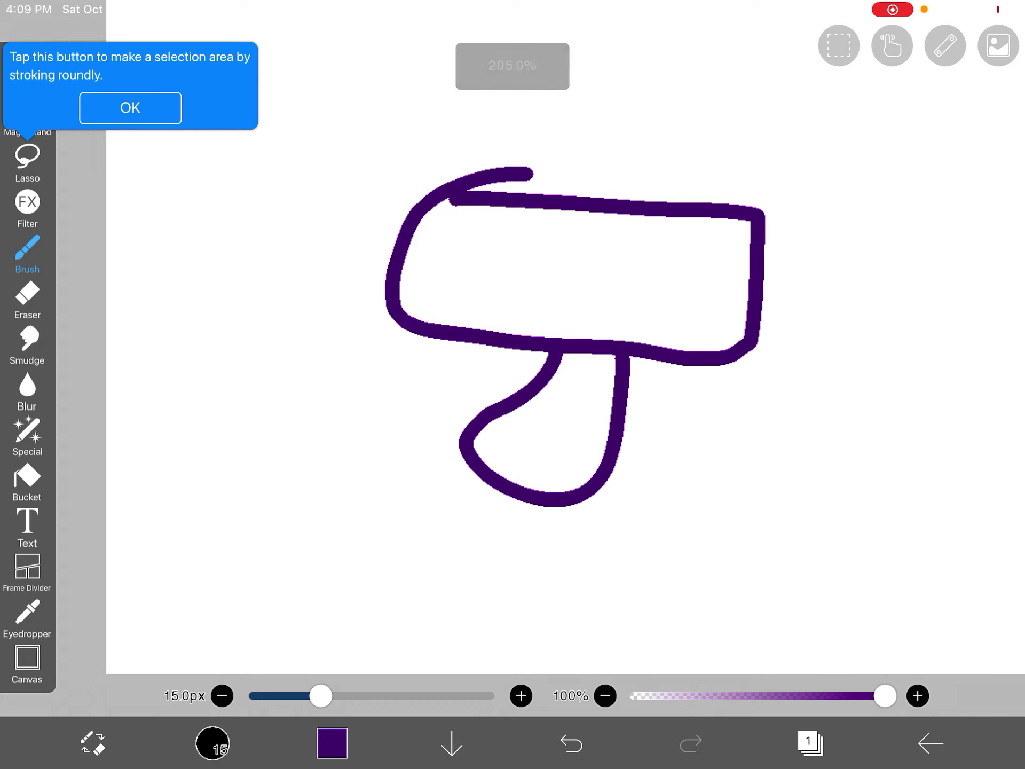
scroll(496, 235, up, 2)
drag(441, 189, 380, 176)
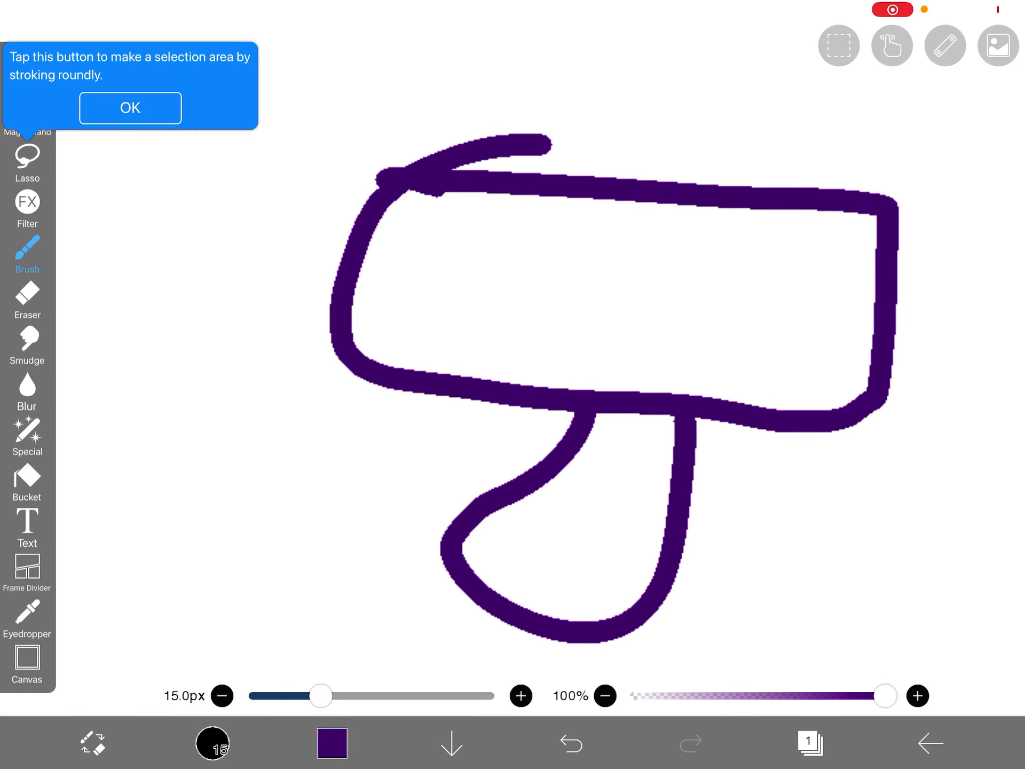
scroll(615, 374, down, 2)
scroll(614, 373, up, 4)
Draw a two-line arm below the head ending in a solid purple hand.
drag(620, 315, 710, 470)
drag(603, 380, 726, 526)
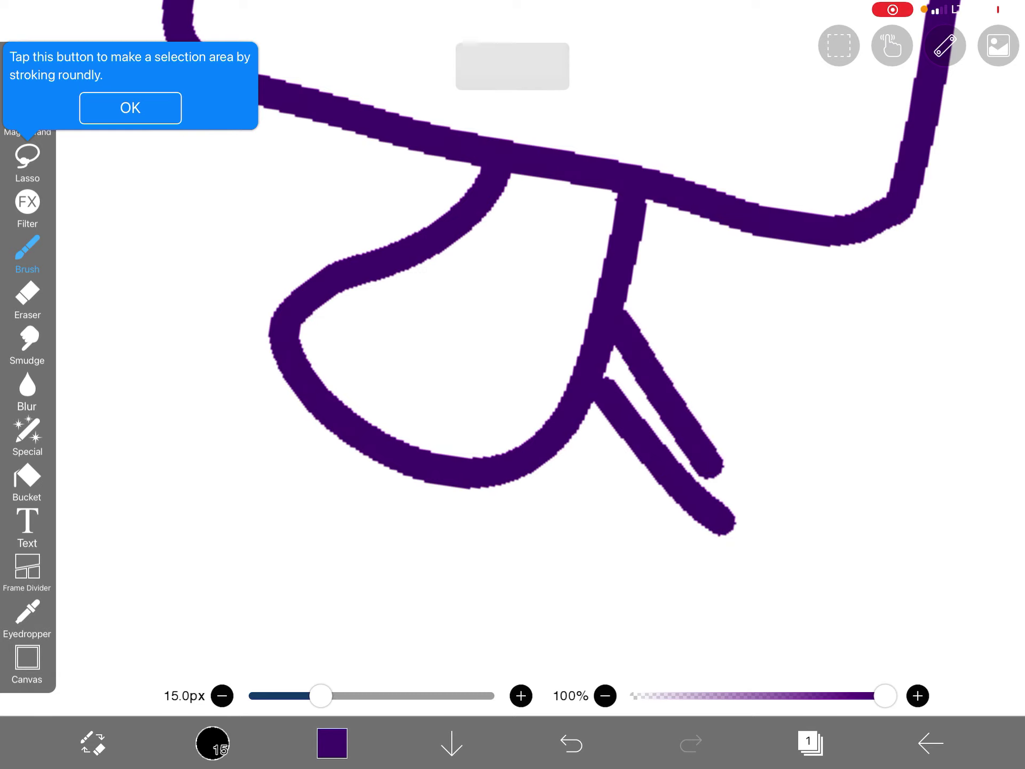
scroll(587, 321, up, 2)
mouse_move(641, 363)
mouse_down()
mouse_move(778, 540)
mouse_move(758, 315)
mouse_up()
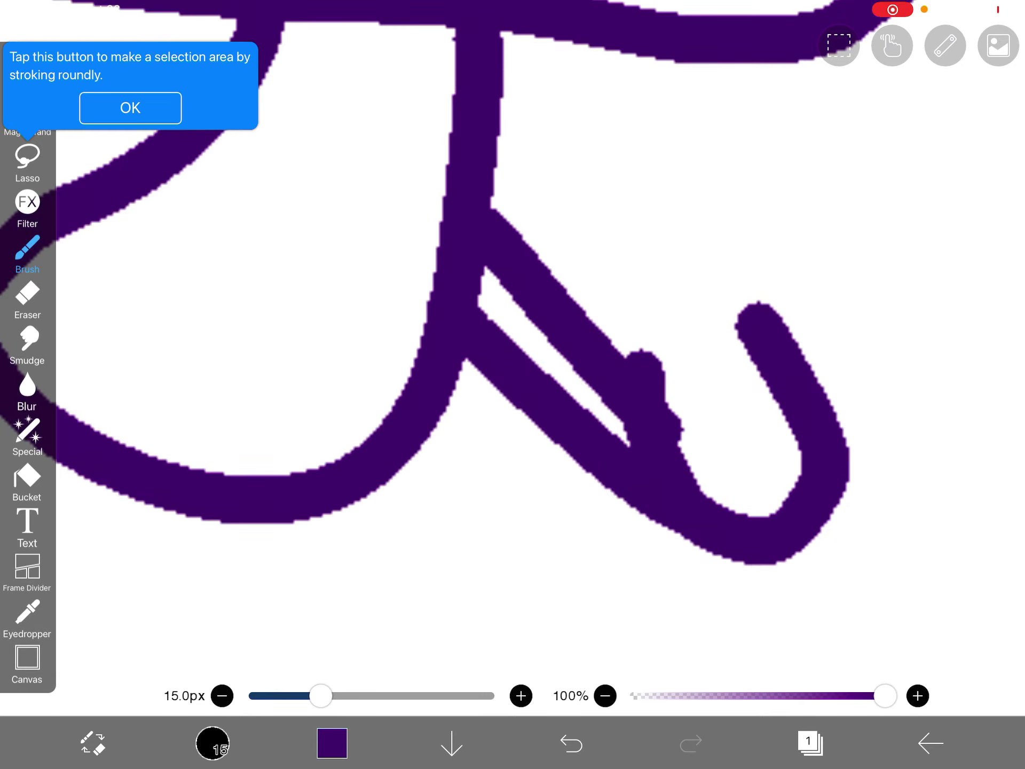
scroll(588, 320, up, 1)
drag(709, 283, 671, 443)
mouse_move(713, 312)
mouse_down()
mouse_move(705, 360)
mouse_move(678, 407)
mouse_move(693, 341)
mouse_move(679, 350)
mouse_move(743, 427)
mouse_move(771, 483)
mouse_move(707, 402)
mouse_move(556, 387)
mouse_move(522, 297)
mouse_move(470, 303)
mouse_move(517, 273)
mouse_move(543, 323)
mouse_up()
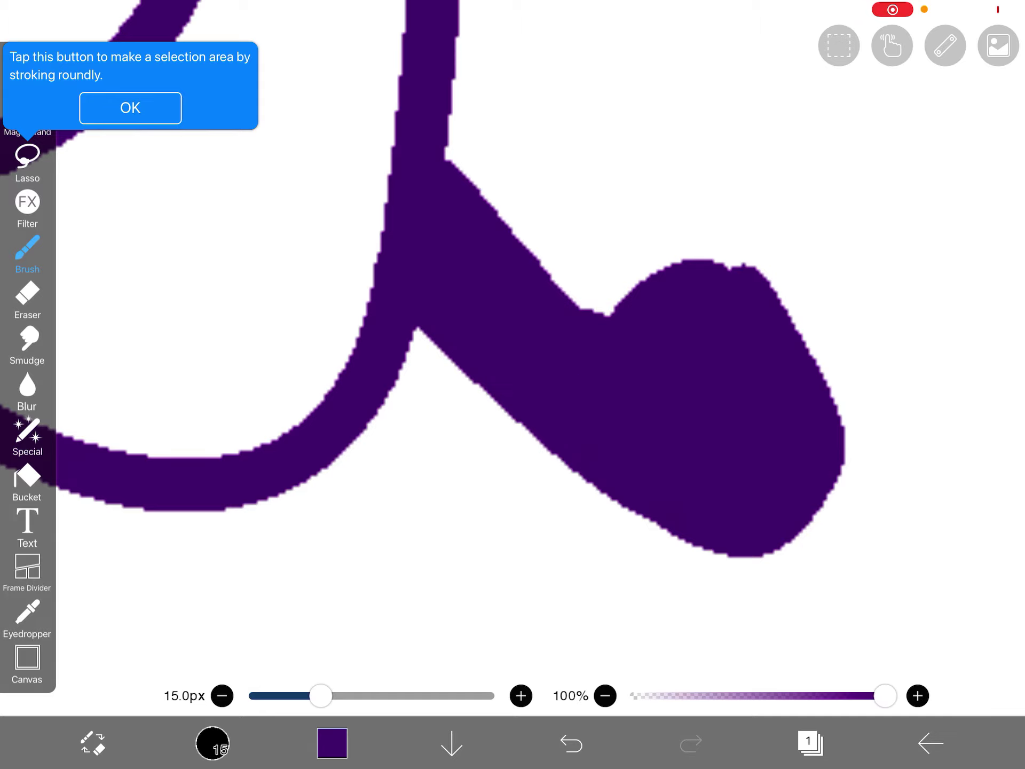
scroll(512, 373, down, 5)
scroll(512, 374, up, 2)
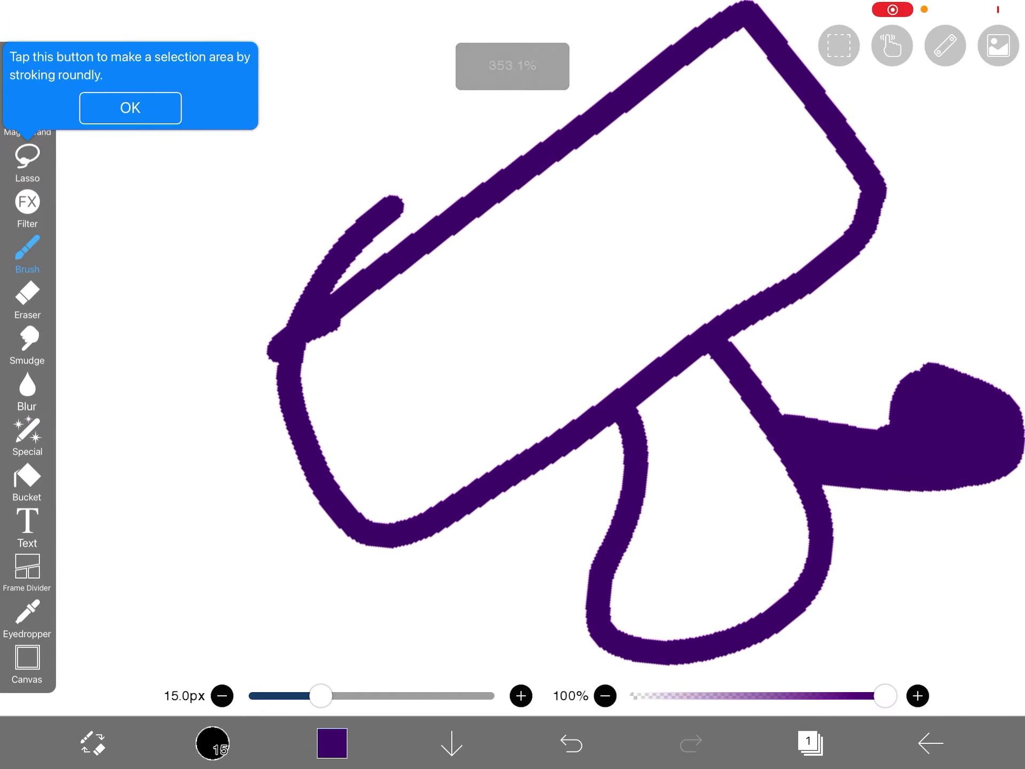
Bucket-fill the head and body loop solid purple.
click(27, 481)
click(588, 241)
click(710, 534)
scroll(513, 374, down, 3)
Brush a second arm toward the lower left with a filled-in hand.
click(26, 251)
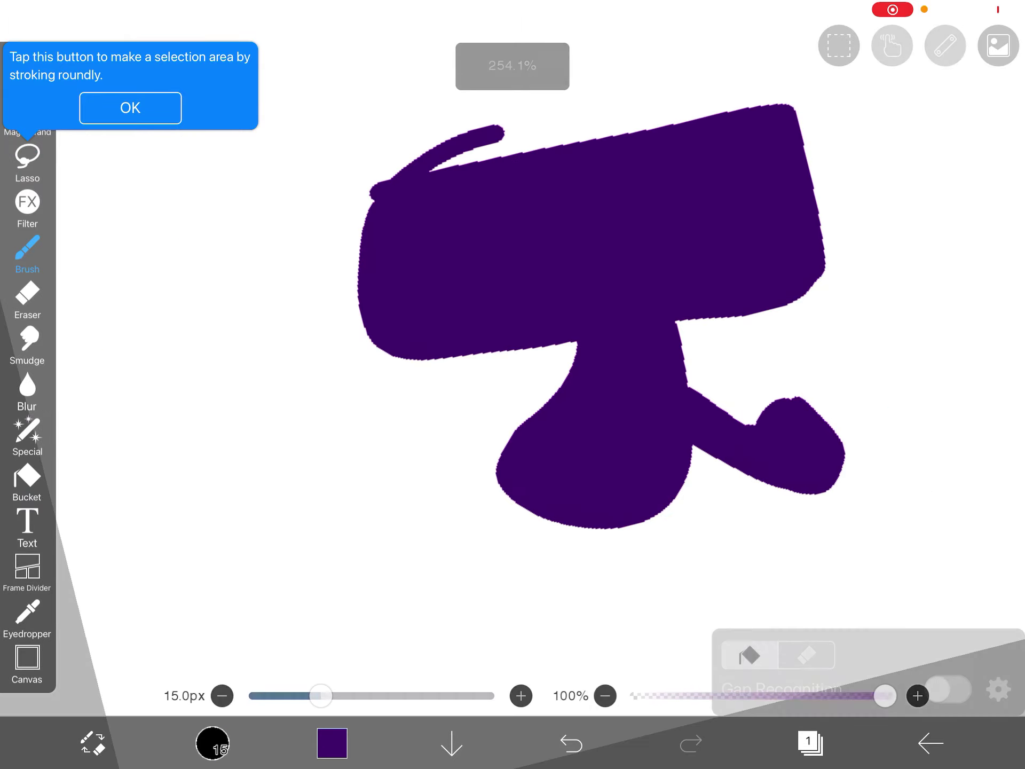
scroll(587, 320, up, 5)
drag(630, 213, 289, 520)
drag(456, 395, 307, 566)
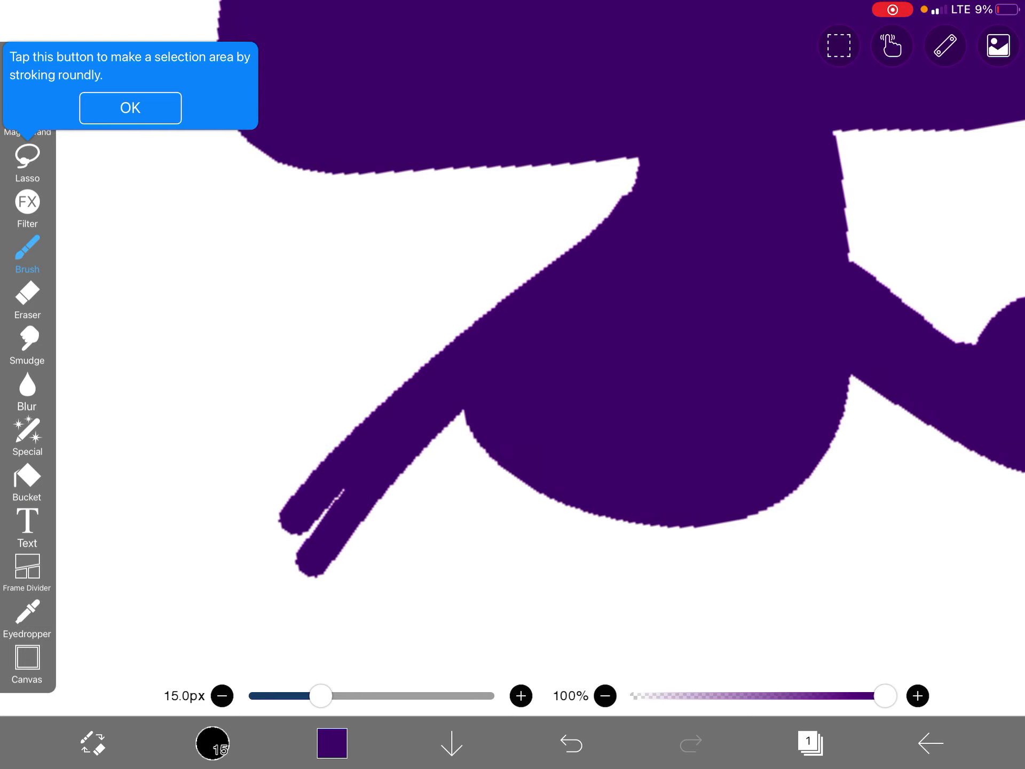
scroll(513, 374, up, 1)
drag(321, 400, 377, 438)
drag(267, 460, 339, 434)
mouse_move(288, 561)
mouse_down()
mouse_move(352, 486)
mouse_move(320, 492)
mouse_move(323, 431)
mouse_move(265, 522)
mouse_move(237, 534)
mouse_up()
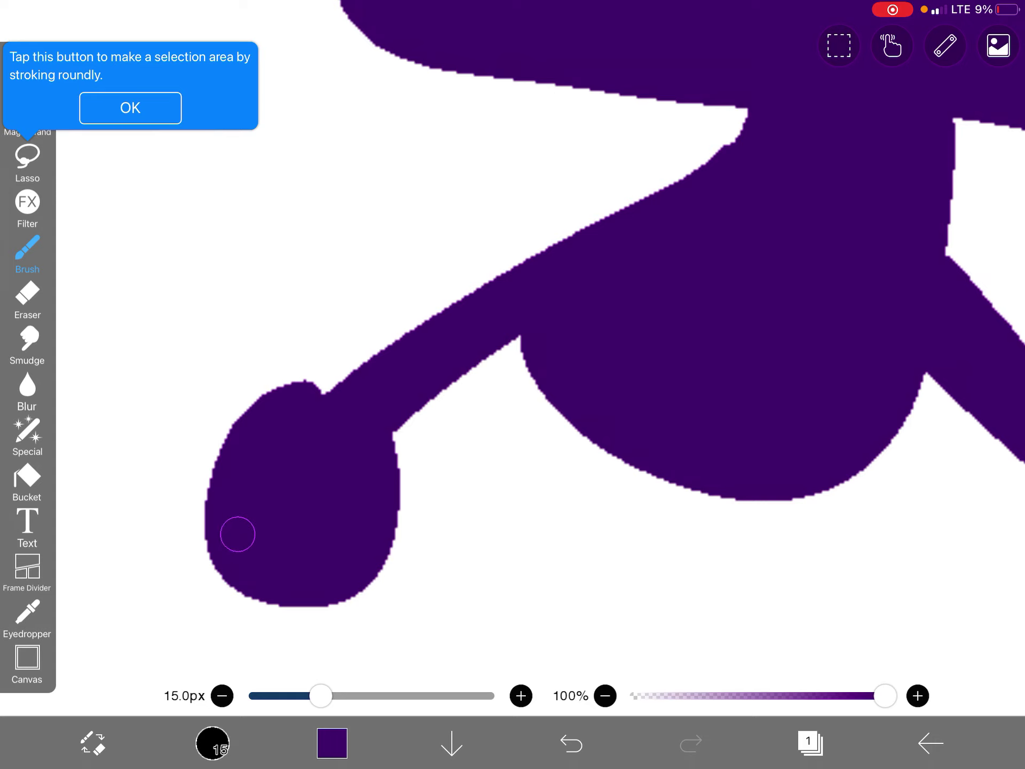
scroll(513, 320, up, 3)
Draw two legs beneath the body, each with a foot loop.
mouse_move(590, 501)
mouse_down()
mouse_move(614, 249)
mouse_move(641, 582)
mouse_up()
scroll(513, 374, down, 3)
mouse_move(550, 352)
mouse_down()
mouse_move(801, 528)
mouse_move(558, 395)
mouse_up()
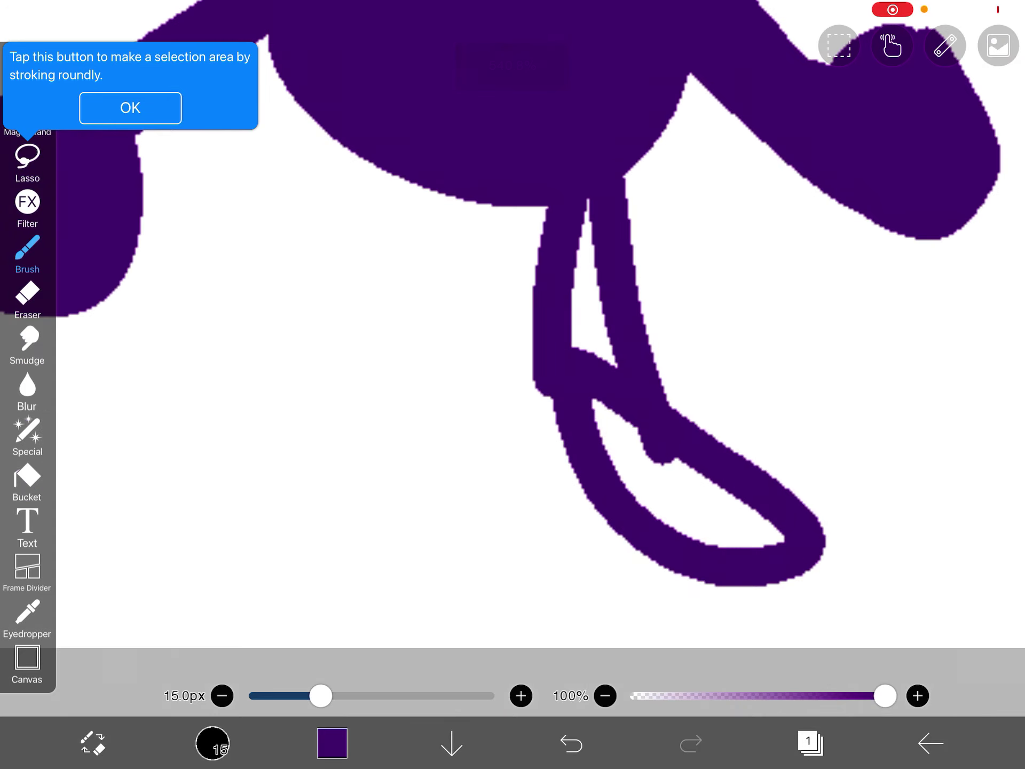
mouse_move(435, 190)
mouse_down()
mouse_move(350, 332)
mouse_move(315, 494)
mouse_up()
drag(483, 203, 431, 424)
mouse_move(340, 417)
mouse_down()
mouse_move(312, 588)
mouse_move(379, 395)
mouse_up()
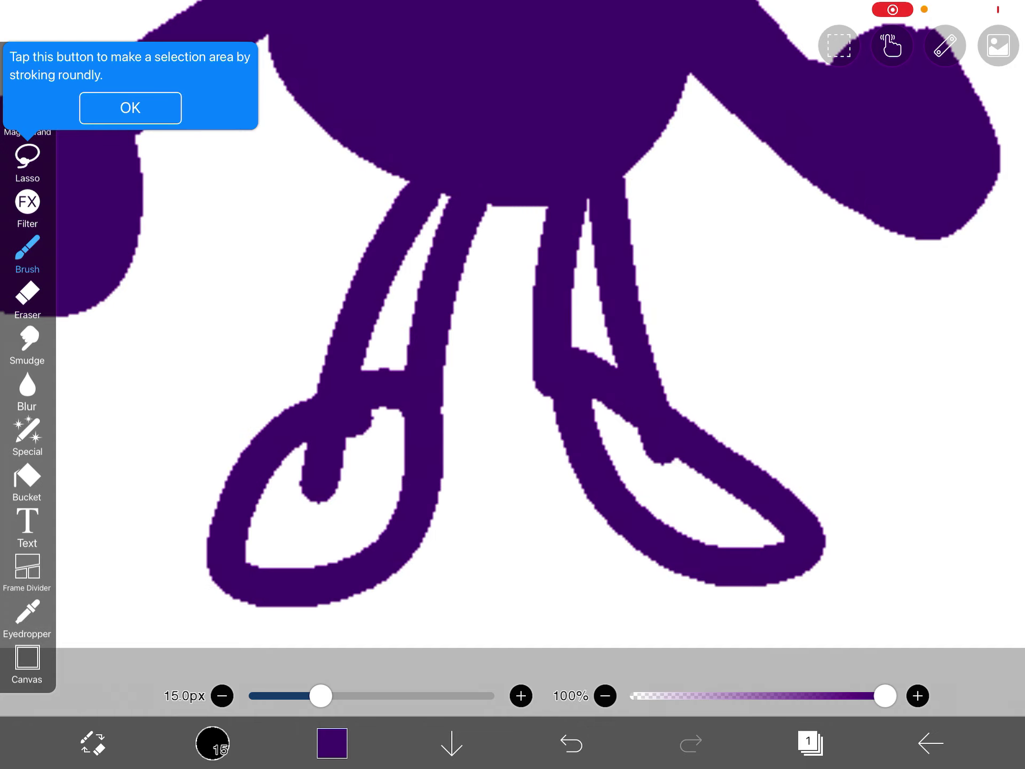
Bucket-fill the leg gaps and right foot purple, undoing one stray fill.
click(27, 481)
click(320, 534)
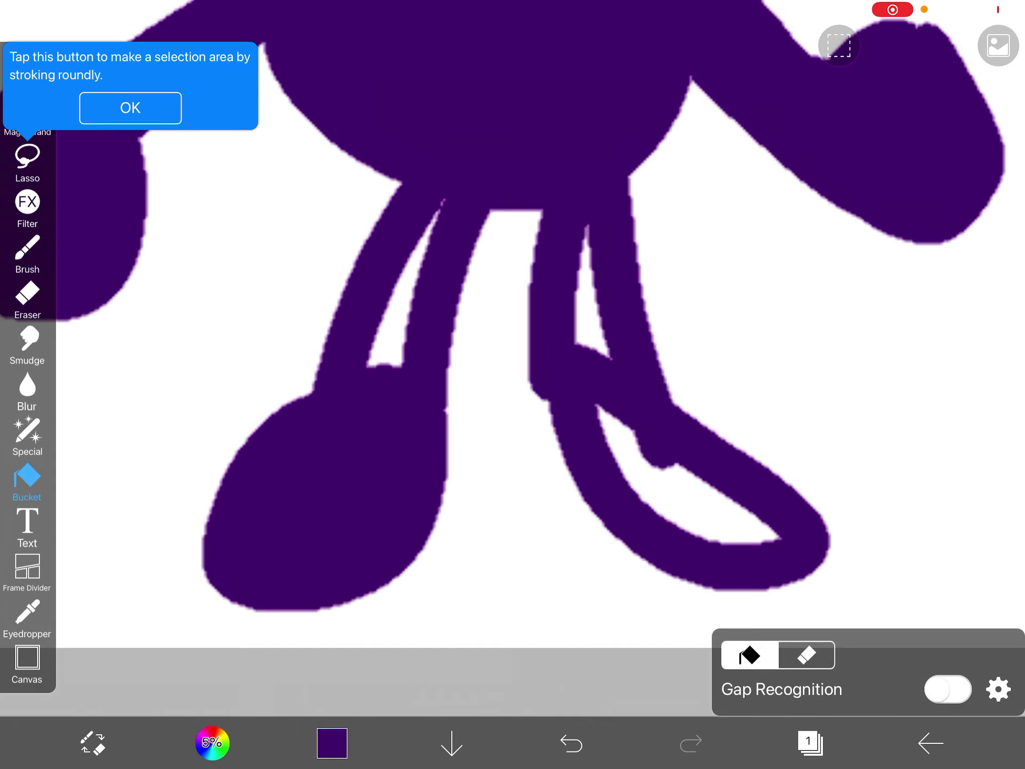
click(570, 742)
click(406, 300)
click(590, 299)
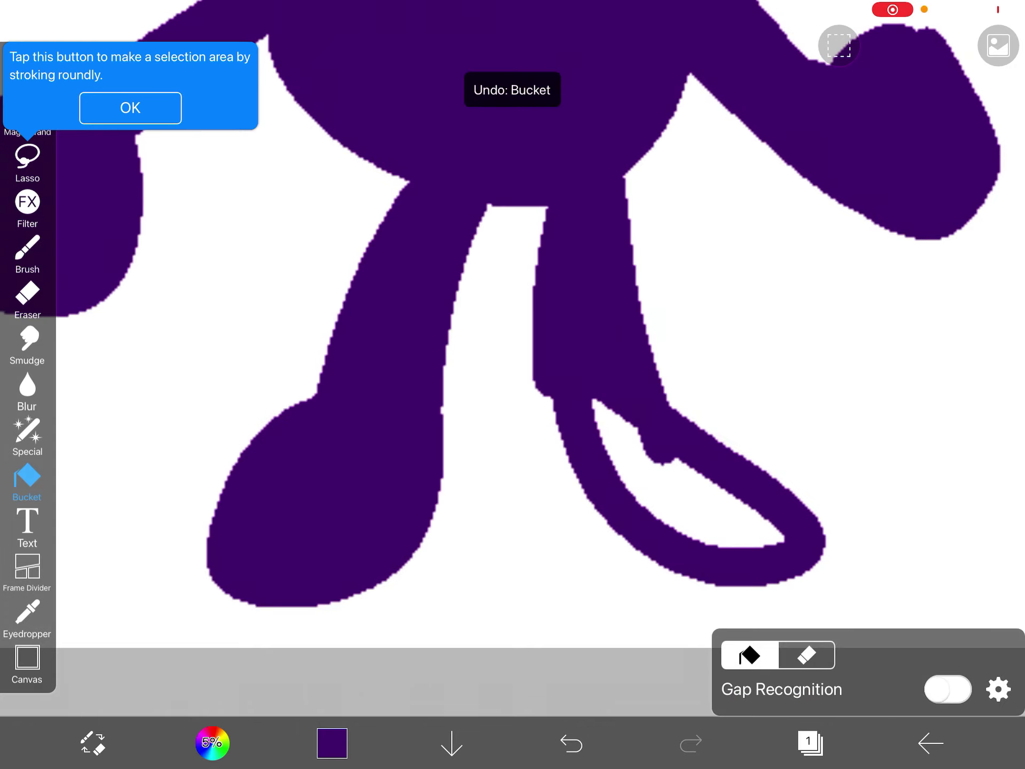
click(668, 480)
click(26, 251)
scroll(512, 374, down, 3)
Switch to black and draw two eyes and a smiling mouth on the figure.
click(332, 743)
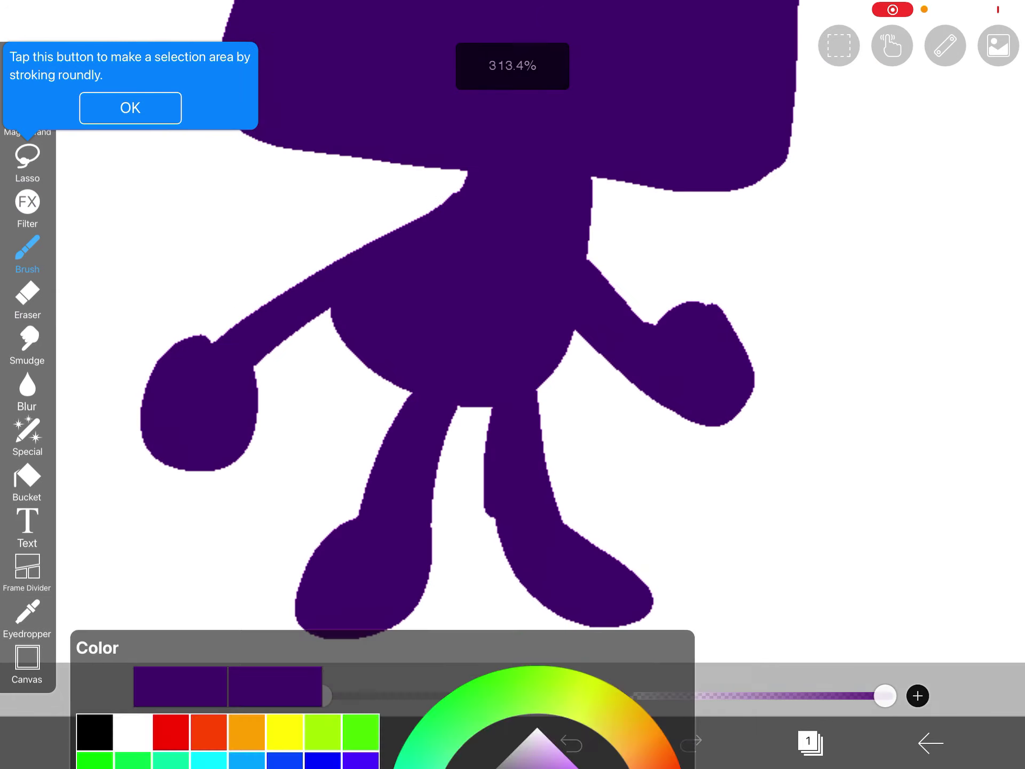
click(95, 233)
click(332, 742)
scroll(512, 373, up, 5)
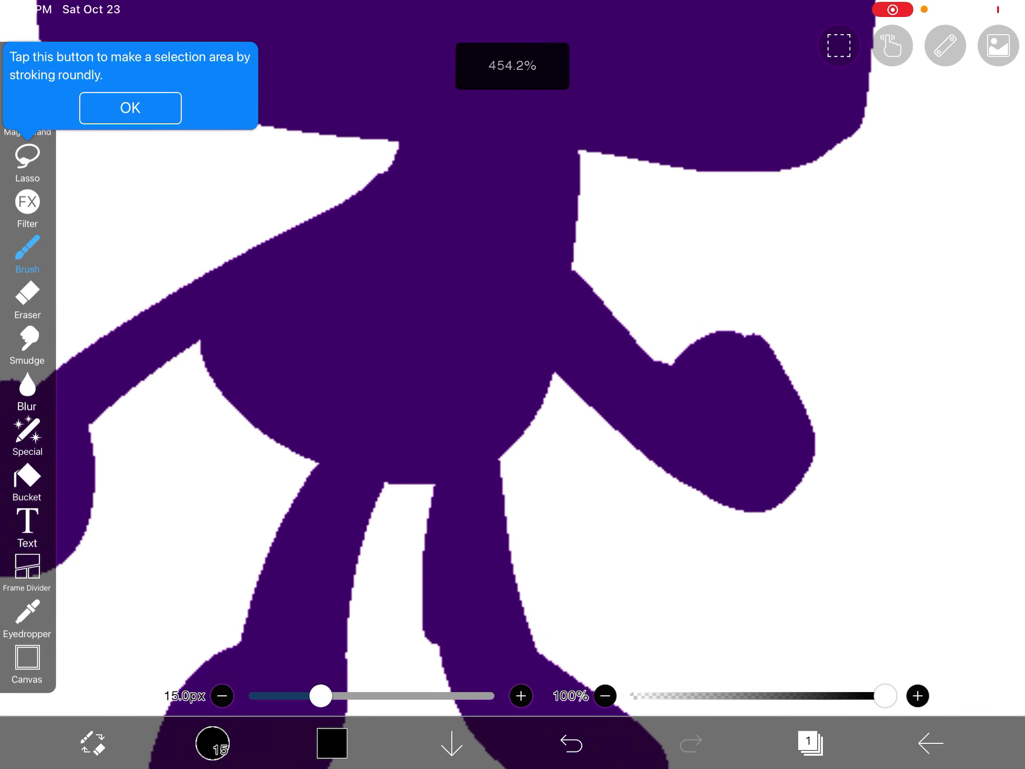
scroll(512, 374, up, 2)
drag(335, 244, 364, 336)
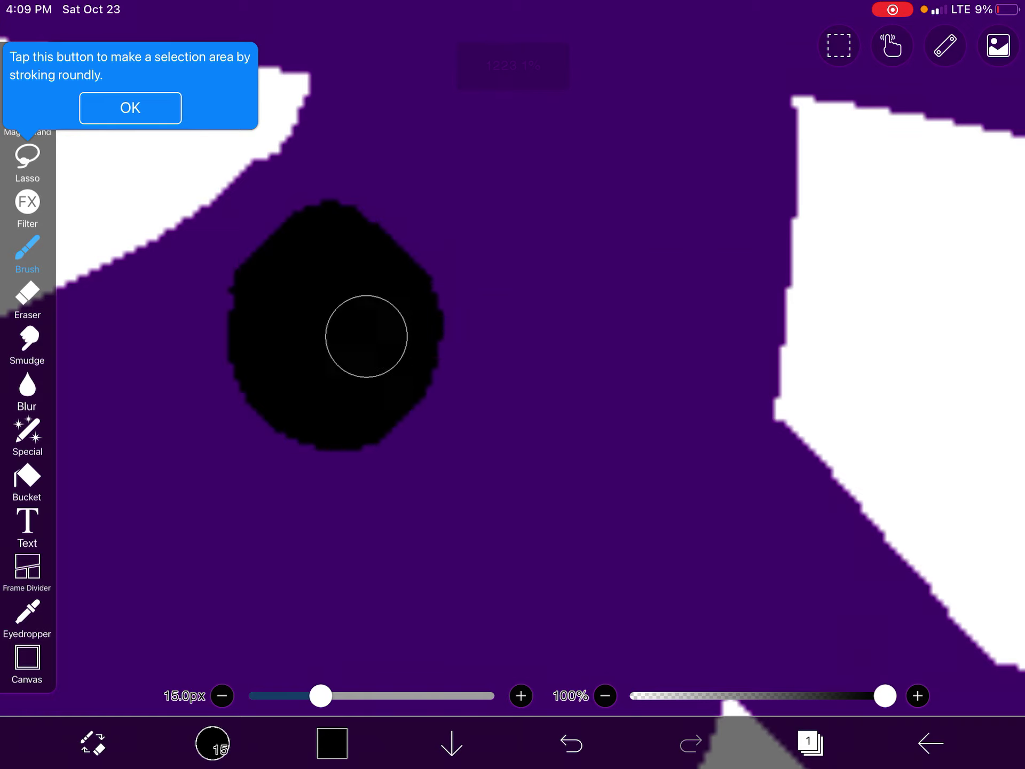
mouse_move(528, 352)
mouse_down()
mouse_move(610, 513)
mouse_move(513, 385)
mouse_up()
drag(598, 406, 641, 437)
drag(315, 513, 636, 555)
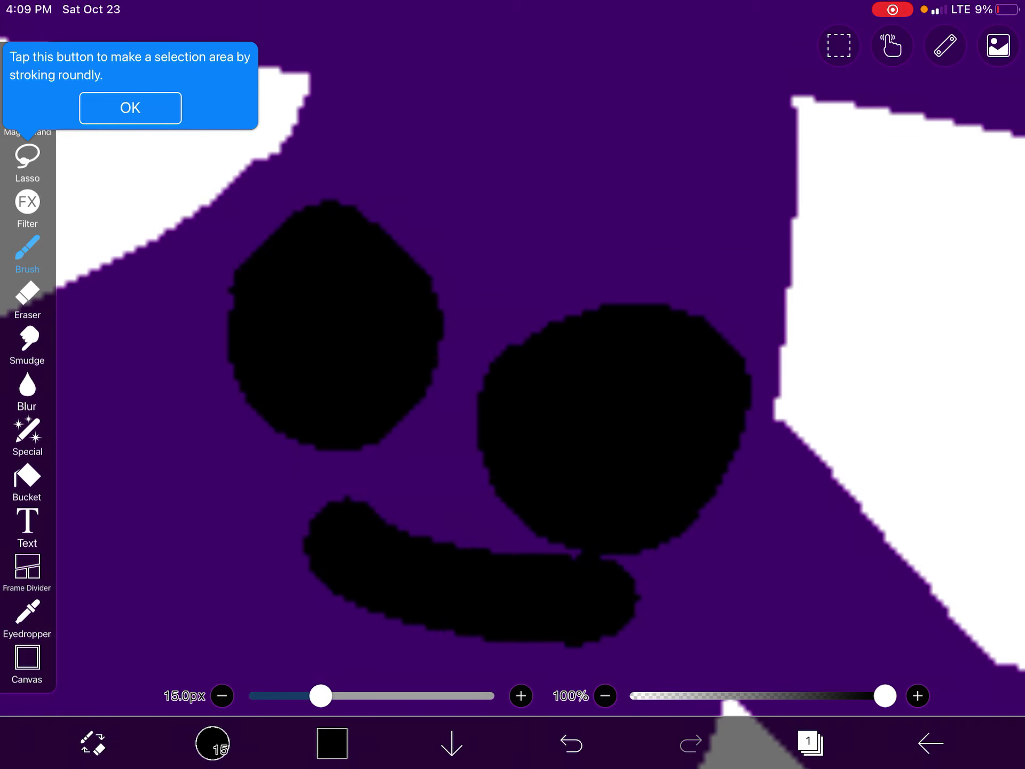
Draw three black sound lines to the right of the head.
scroll(513, 374, down, 3)
scroll(513, 374, down, 5)
scroll(513, 374, up, 2)
drag(540, 291, 676, 208)
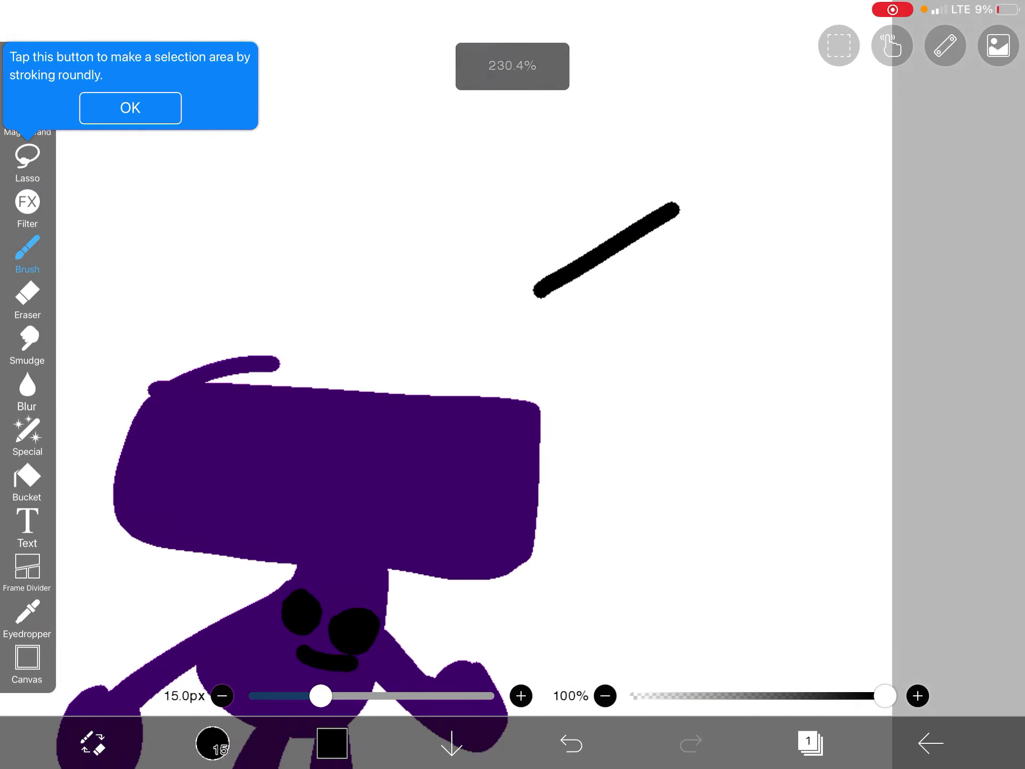
drag(607, 353, 750, 380)
drag(611, 460, 748, 523)
Set the colour to light purple #D588FF and bucket-fill the white background.
scroll(513, 374, down, 3)
click(331, 744)
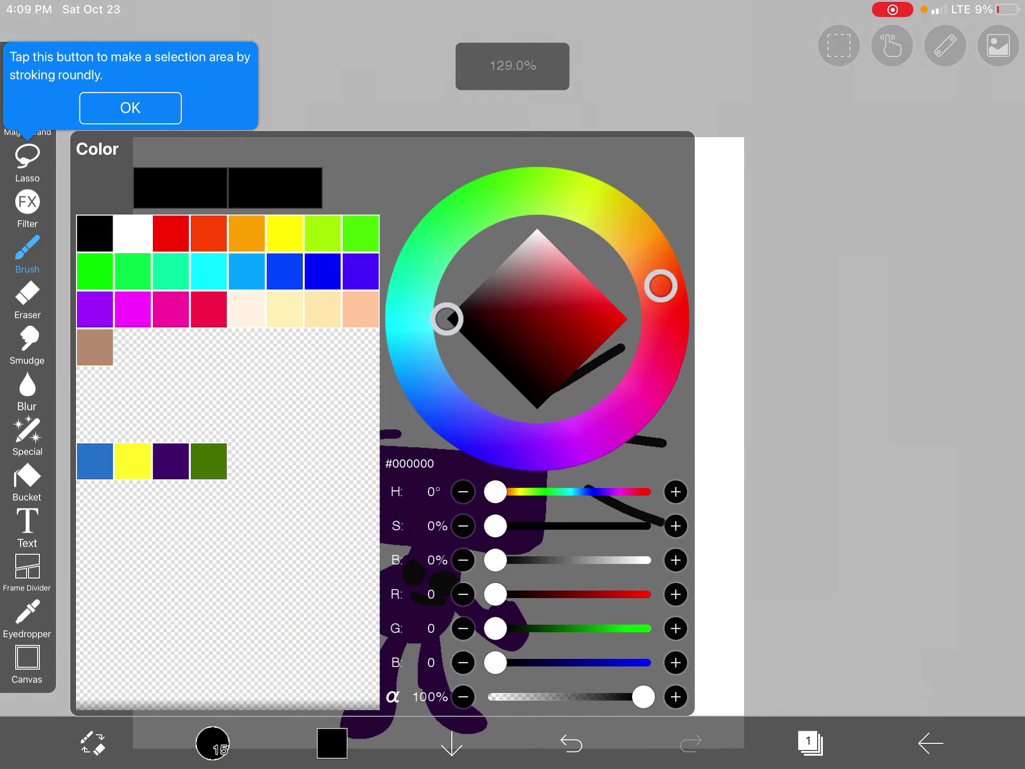
click(95, 233)
mouse_move(627, 319)
mouse_down()
mouse_move(587, 357)
mouse_move(620, 312)
mouse_up()
click(133, 461)
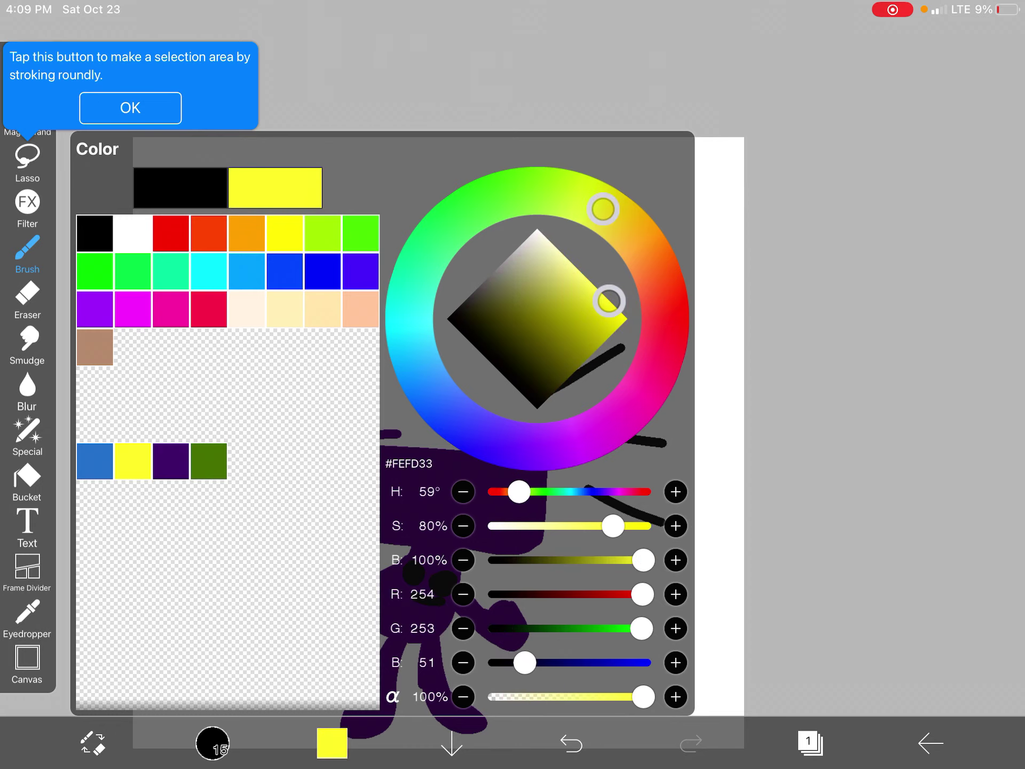
click(171, 461)
mouse_move(579, 366)
mouse_down()
mouse_move(595, 286)
mouse_move(572, 258)
mouse_move(580, 269)
mouse_up()
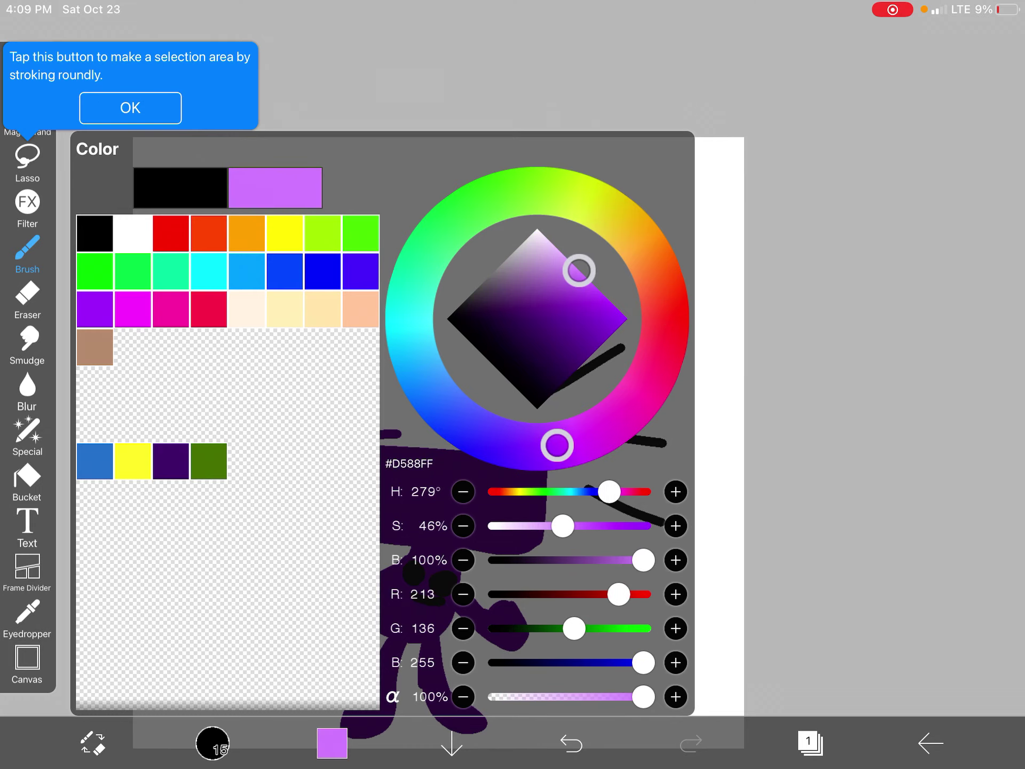
click(332, 743)
click(27, 433)
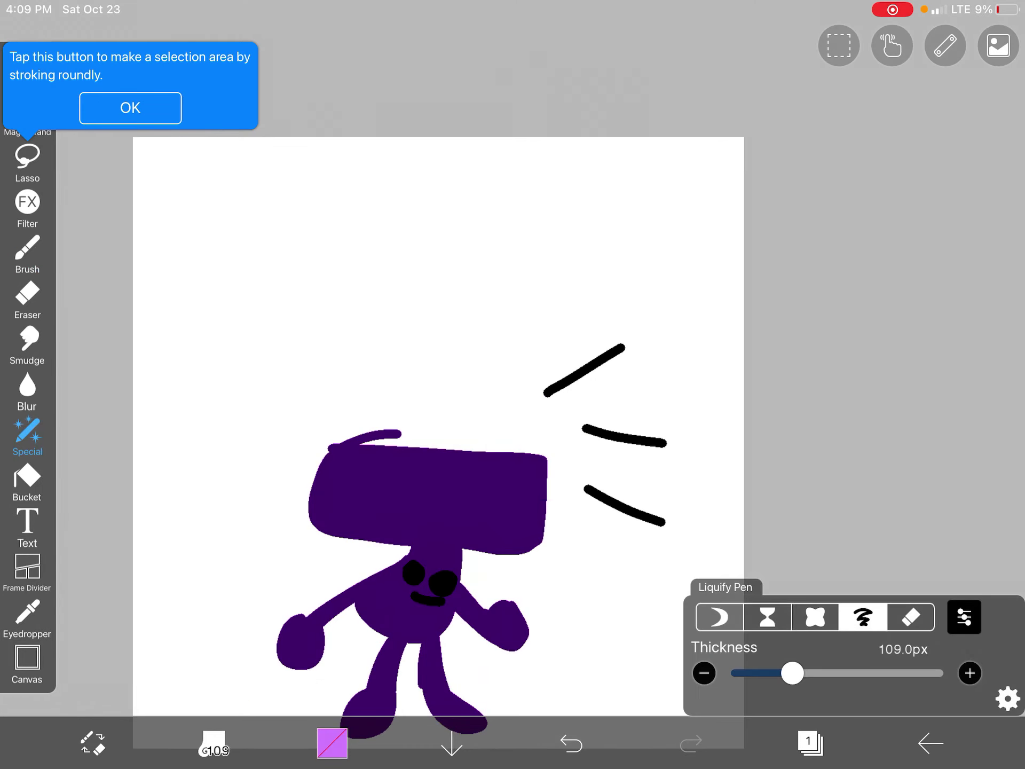
click(27, 478)
click(374, 267)
Return to My Gallery, show the artwork information and start uploading the drawing.
click(931, 743)
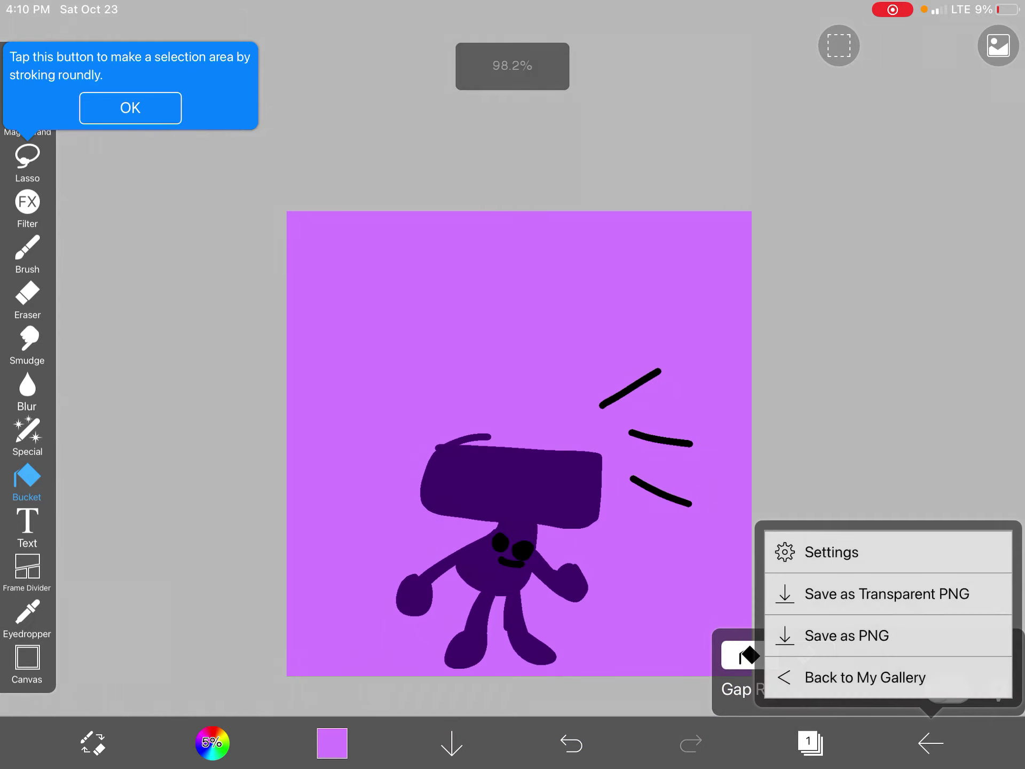
click(865, 677)
click(745, 44)
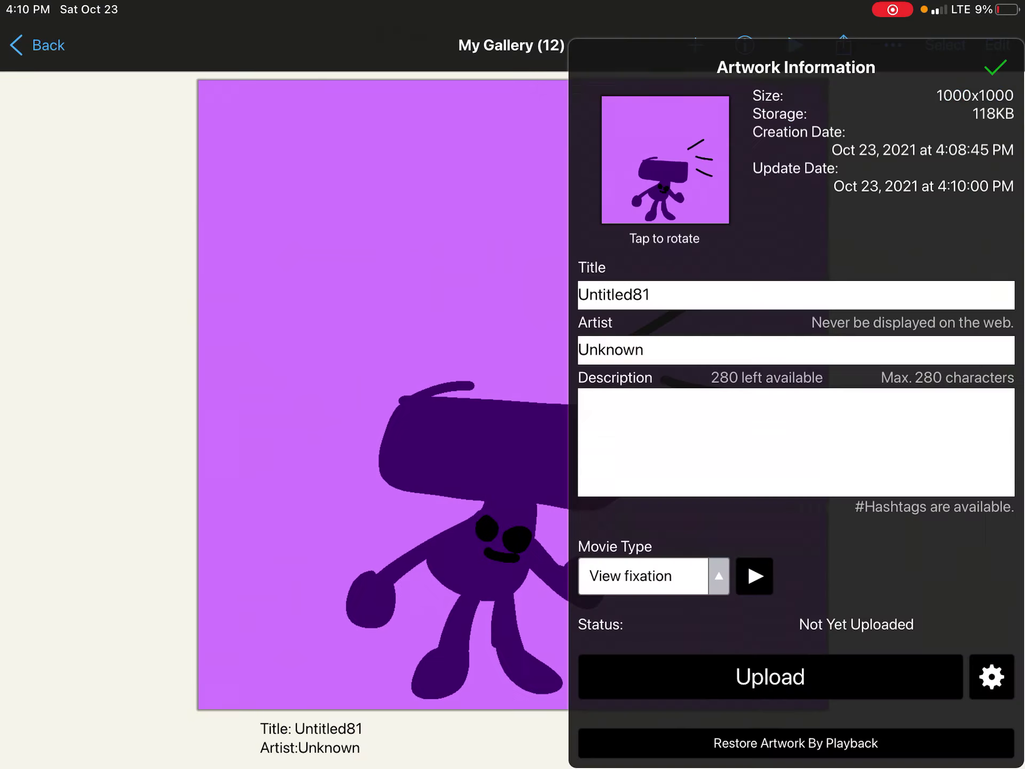
click(771, 677)
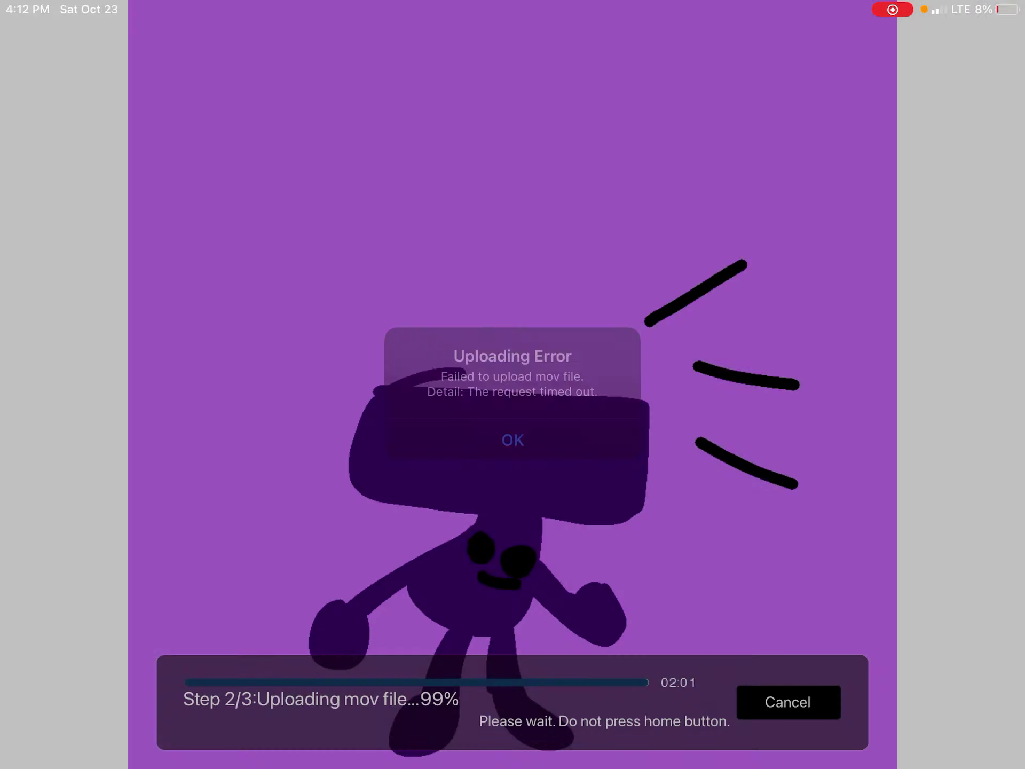
Dismiss the uploading error alert with OK.
click(513, 440)
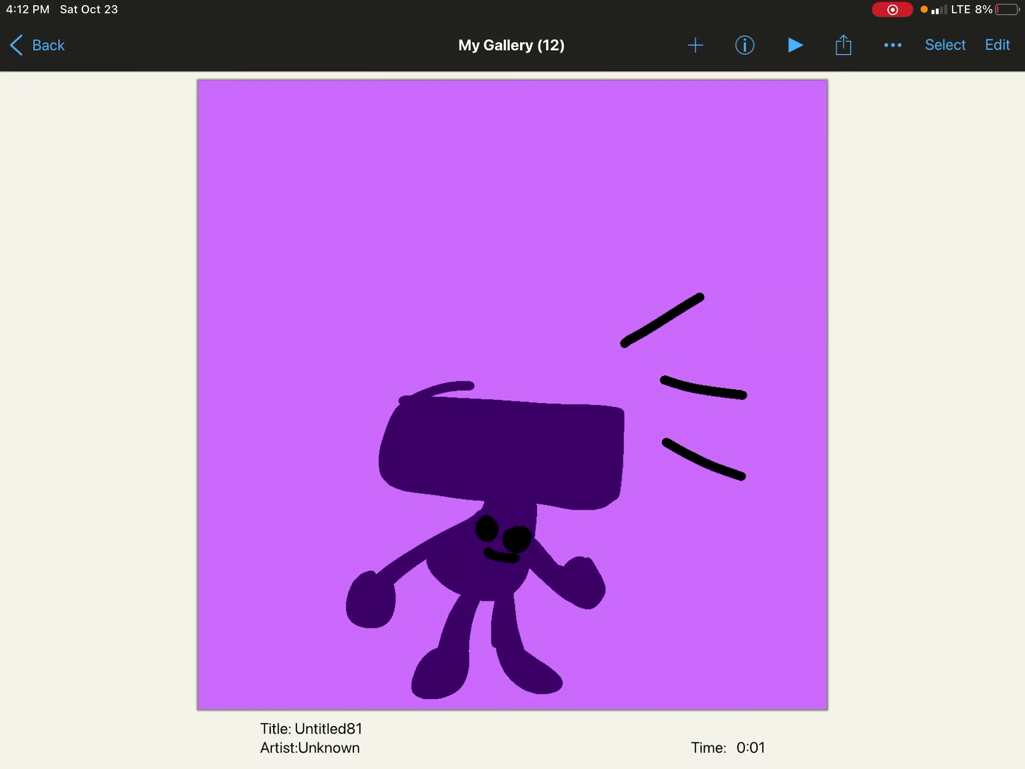